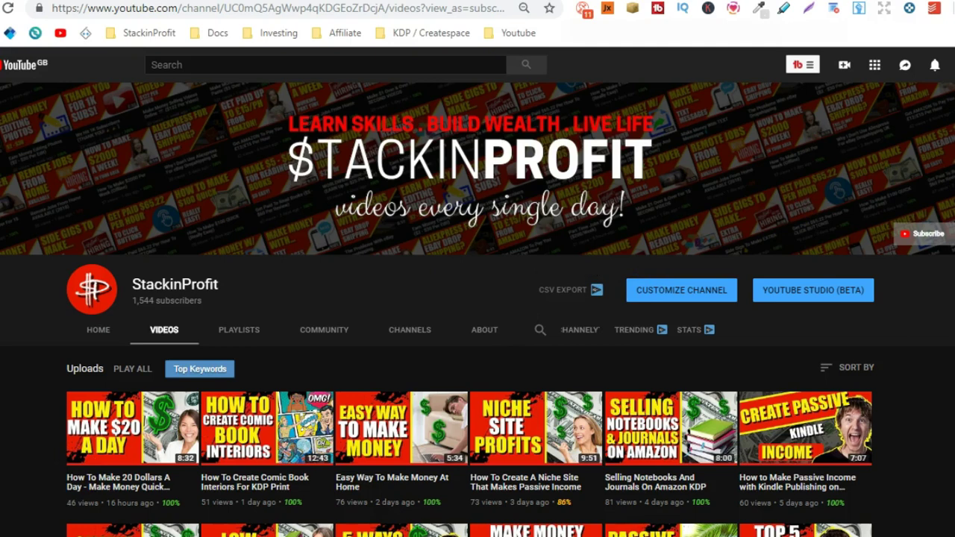
- Scroll down through the YouTube channel page and back up
{"action": "scroll", "coordinate": [477, 324], "scroll_direction": "down", "scroll_amount": 2}
{"action": "scroll", "coordinate": [478, 324], "scroll_direction": "down", "scroll_amount": 2}
{"action": "scroll", "coordinate": [478, 325], "scroll_direction": "down", "scroll_amount": 1}
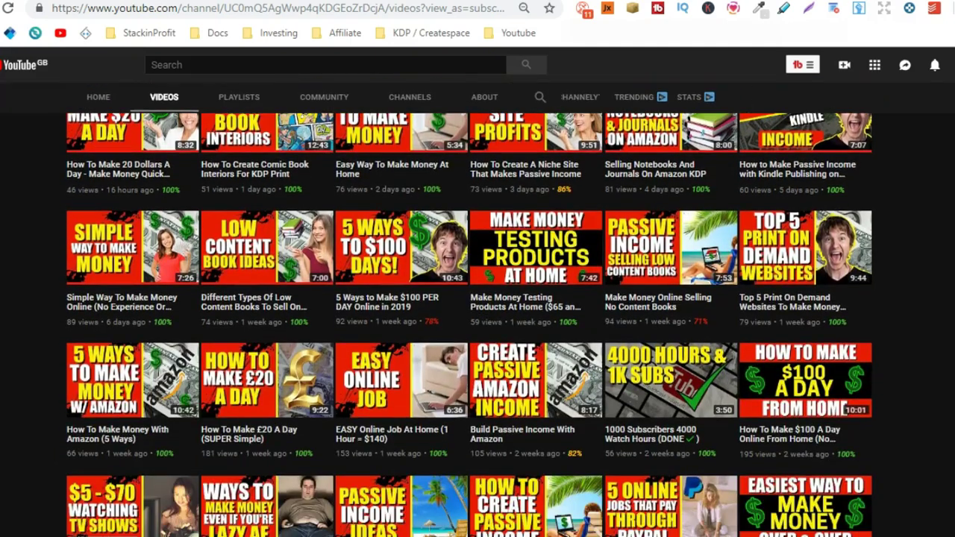
{"action": "scroll", "coordinate": [477, 325], "scroll_direction": "down", "scroll_amount": 2}
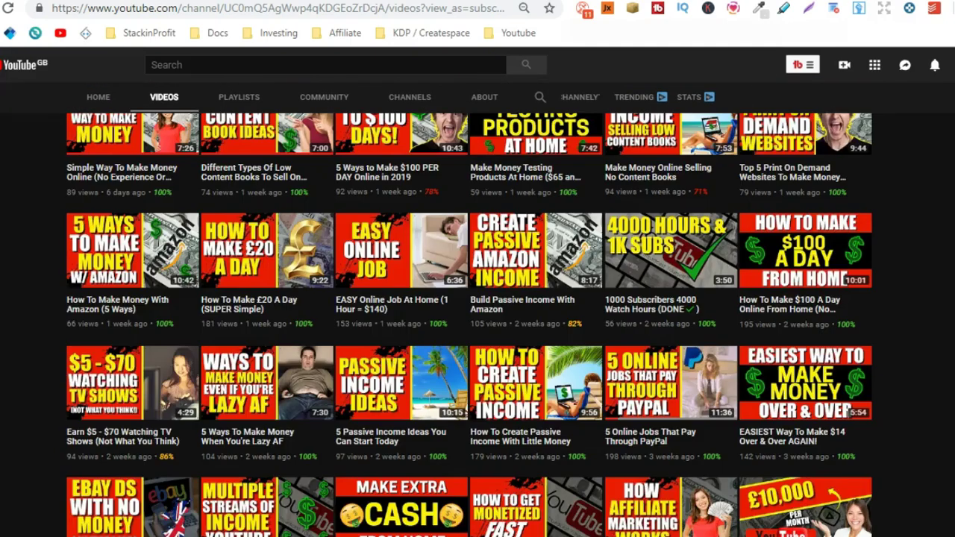
{"action": "scroll", "coordinate": [477, 325], "scroll_direction": "up", "scroll_amount": 3}
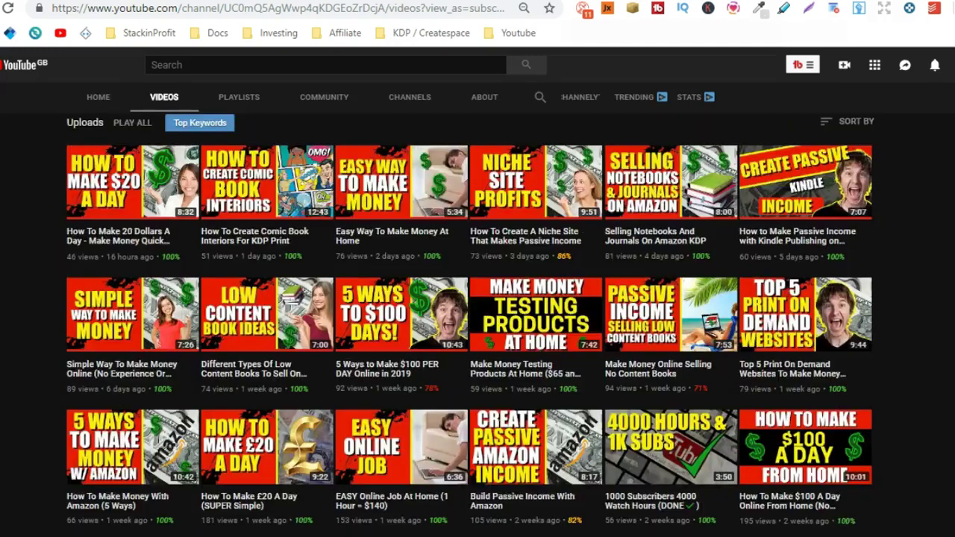
{"action": "scroll", "coordinate": [478, 325], "scroll_direction": "up", "scroll_amount": 3}
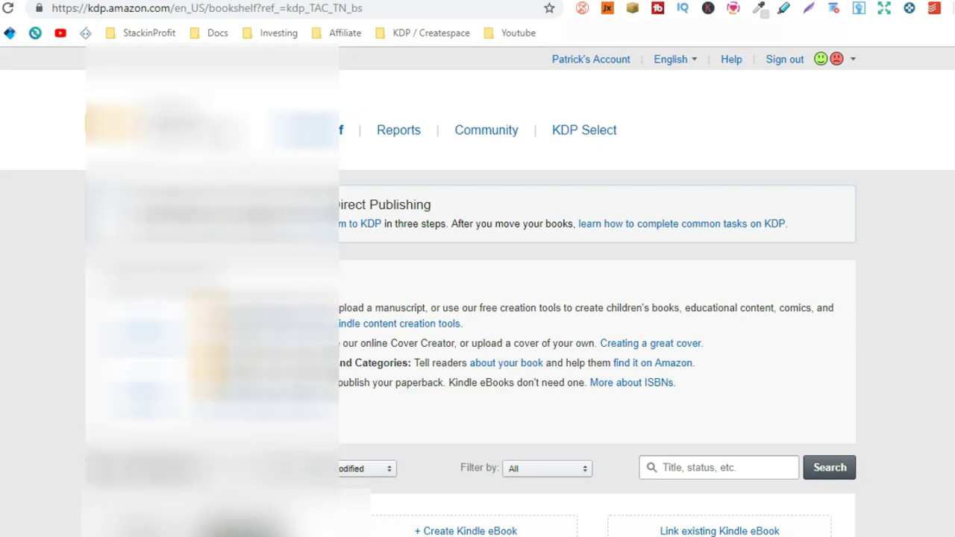
{"action": "scroll", "coordinate": [597, 298], "scroll_direction": "down", "scroll_amount": 1}
{"action": "scroll", "coordinate": [597, 299], "scroll_direction": "down", "scroll_amount": 3}
{"action": "scroll", "coordinate": [597, 299], "scroll_direction": "down", "scroll_amount": 2}
{"action": "scroll", "coordinate": [598, 298], "scroll_direction": "down", "scroll_amount": 2}
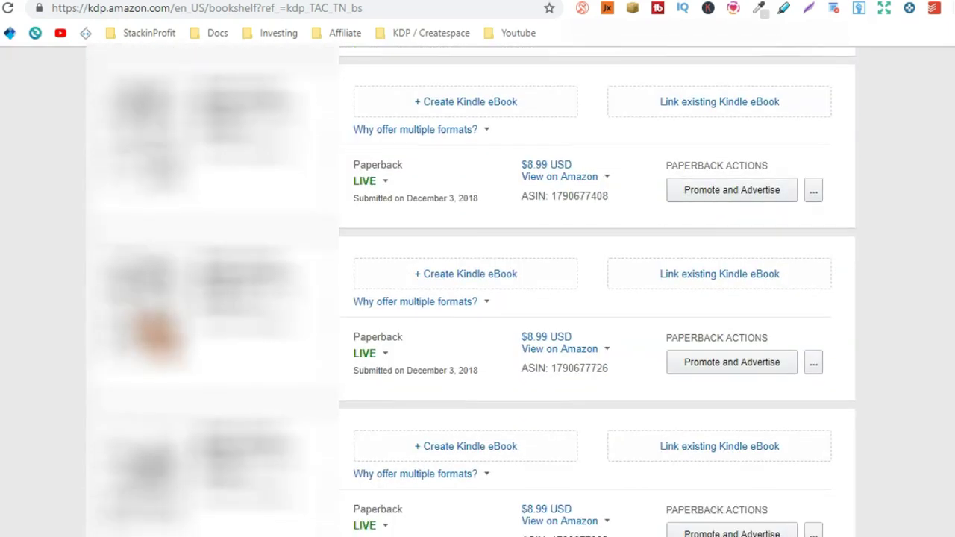
{"action": "scroll", "coordinate": [597, 299], "scroll_direction": "down", "scroll_amount": 2}
{"action": "scroll", "coordinate": [597, 299], "scroll_direction": "down", "scroll_amount": 1}
{"action": "scroll", "coordinate": [597, 299], "scroll_direction": "down", "scroll_amount": 3}
{"action": "scroll", "coordinate": [597, 299], "scroll_direction": "down", "scroll_amount": 5}
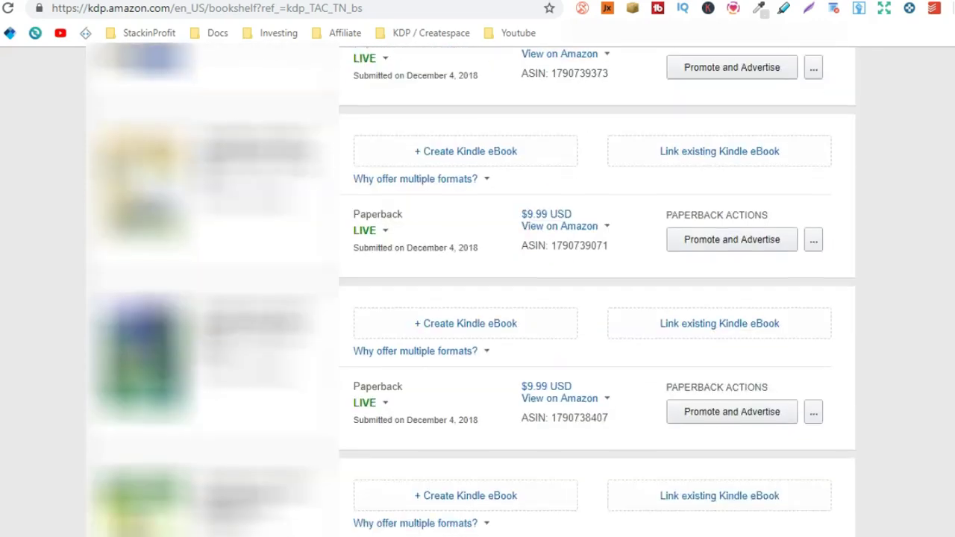
{"action": "scroll", "coordinate": [627, 362], "scroll_direction": "down", "scroll_amount": 1}
{"action": "scroll", "coordinate": [627, 362], "scroll_direction": "down", "scroll_amount": 5}
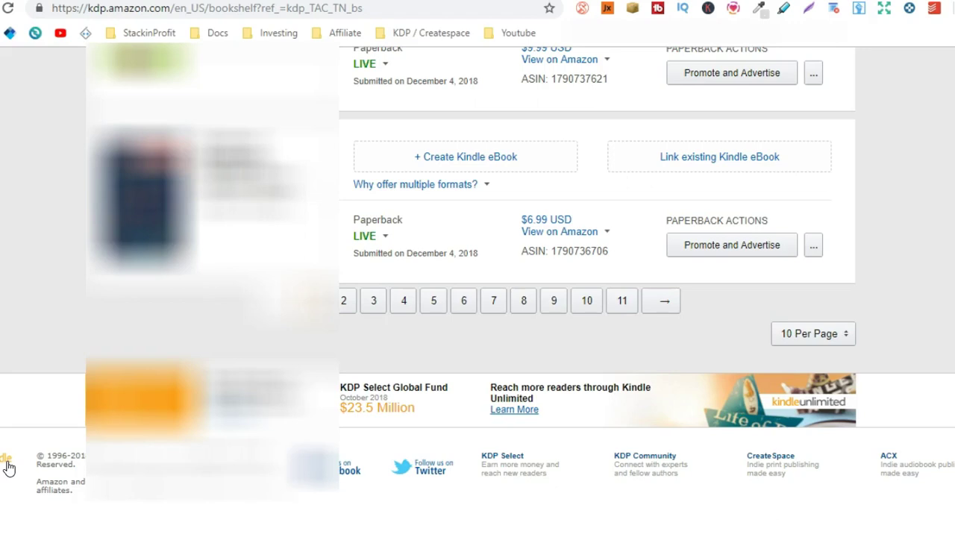
{"action": "scroll", "coordinate": [478, 299], "scroll_direction": "up", "scroll_amount": 10}
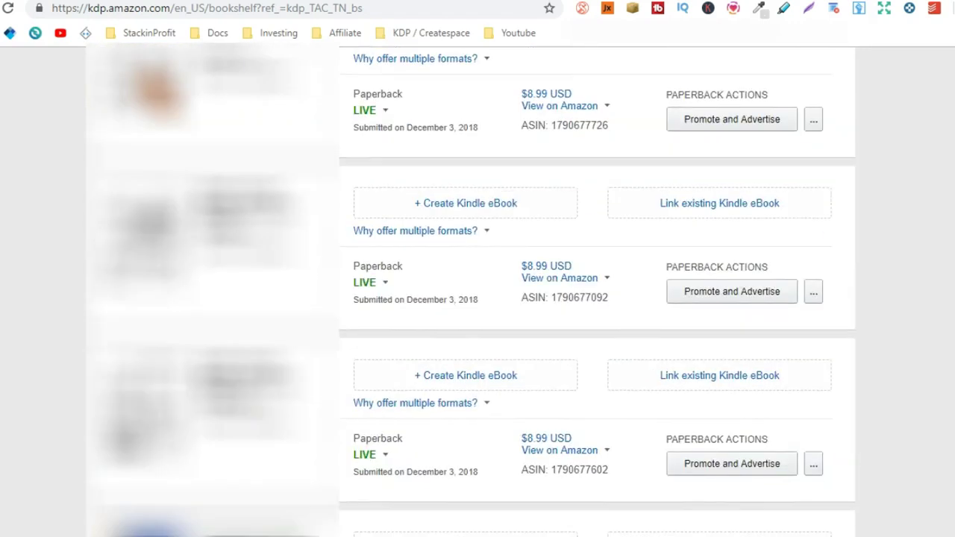
{"action": "scroll", "coordinate": [478, 298], "scroll_direction": "up", "scroll_amount": 10}
{"action": "scroll", "coordinate": [477, 298], "scroll_direction": "up", "scroll_amount": 10}
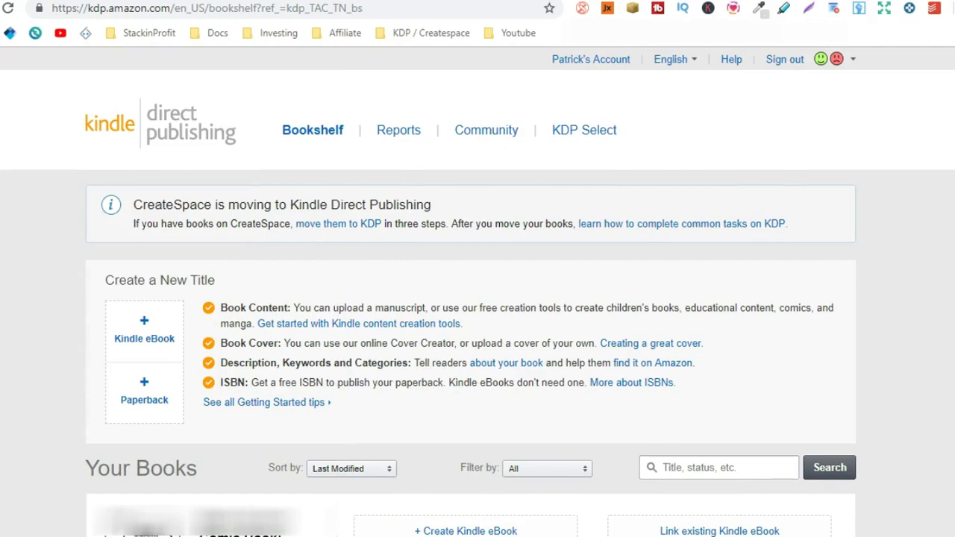
- Open KDP Reports and check the Nov 29 and Dec 05 paperback units ordered
{"action": "left_click", "coordinate": [403, 135]}
{"action": "left_click", "coordinate": [411, 142]}
{"action": "left_click", "coordinate": [398, 130]}
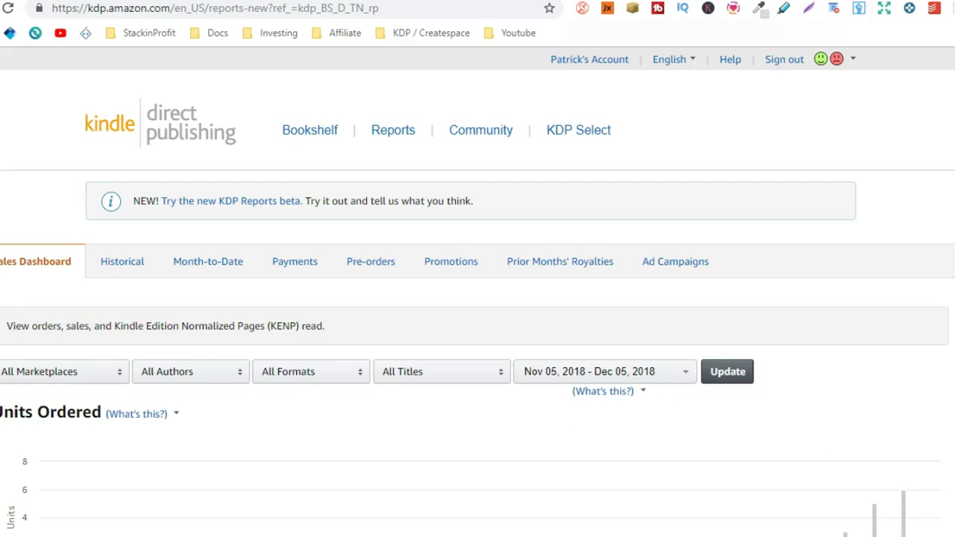
{"action": "scroll", "coordinate": [881, 440], "scroll_direction": "down", "scroll_amount": 2}
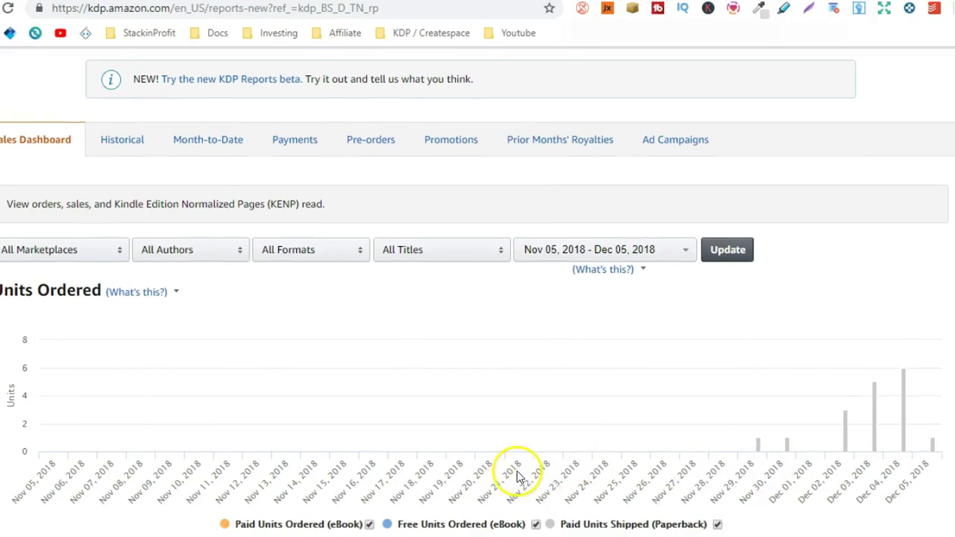
{"action": "mouse_move", "coordinate": [757, 448]}
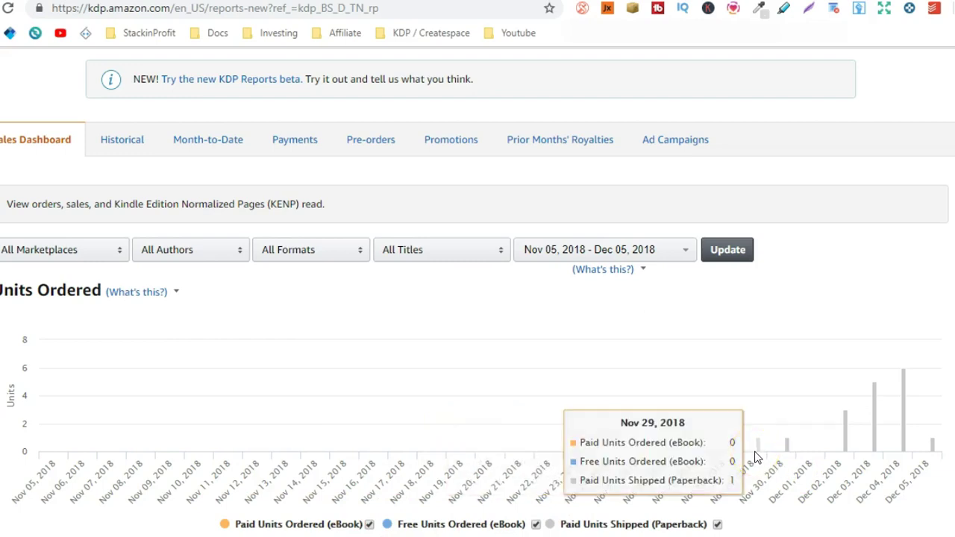
{"action": "left_click", "coordinate": [756, 449]}
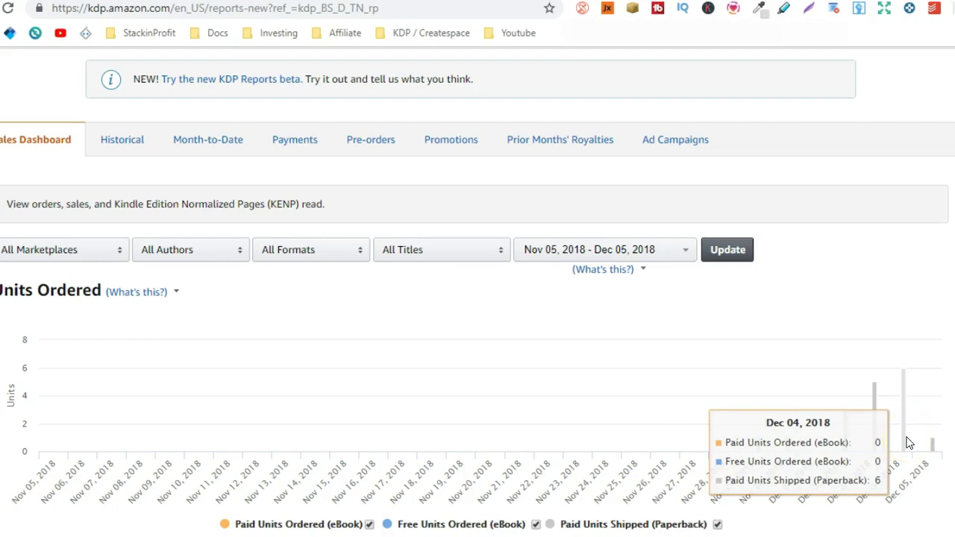
{"action": "left_click", "coordinate": [933, 448]}
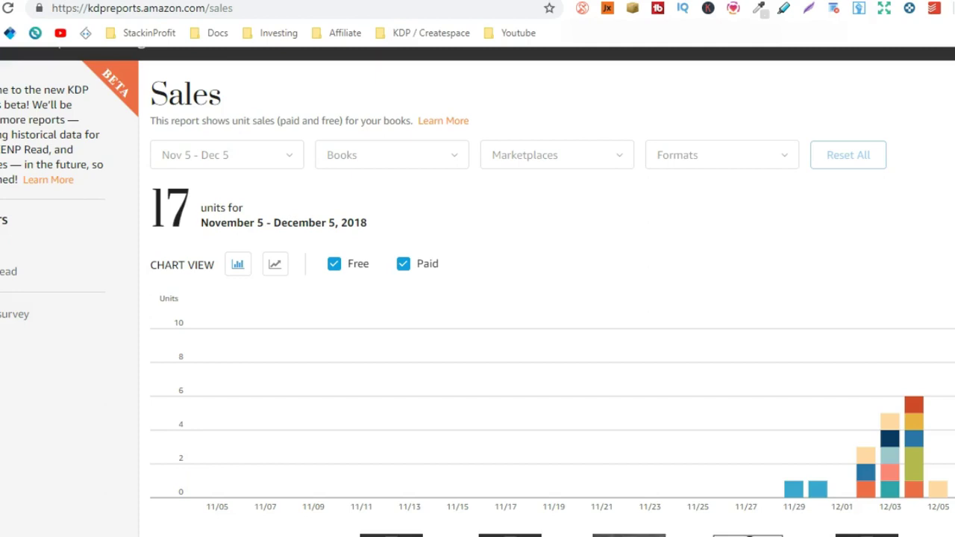
- Switch to the Canva 6x9 address book design and scroll through its pages
{"action": "key", "text": "ctrl+Tab"}
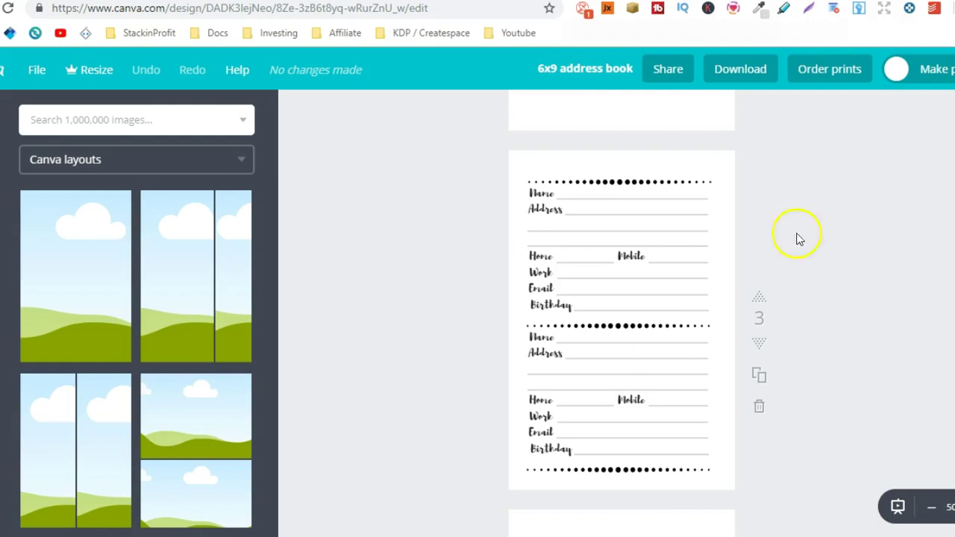
{"action": "scroll", "coordinate": [622, 313], "scroll_direction": "down", "scroll_amount": 2}
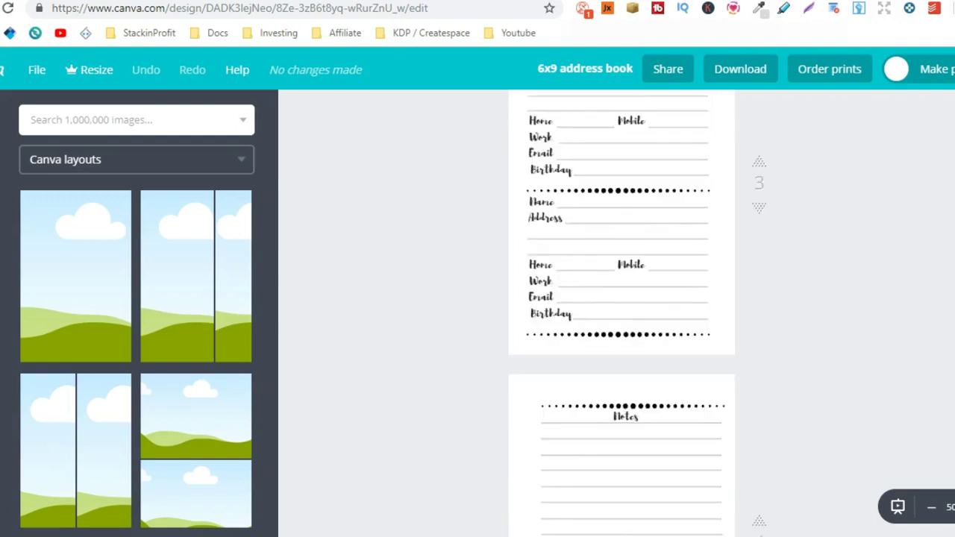
{"action": "scroll", "coordinate": [622, 314], "scroll_direction": "down", "scroll_amount": 2}
{"action": "scroll", "coordinate": [622, 313], "scroll_direction": "up", "scroll_amount": 1}
{"action": "scroll", "coordinate": [622, 314], "scroll_direction": "up", "scroll_amount": 2}
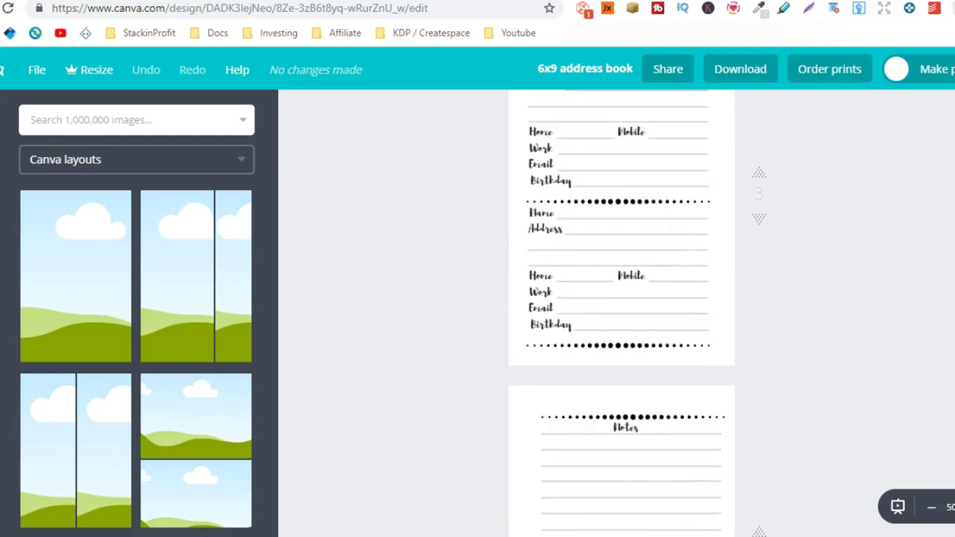
{"action": "scroll", "coordinate": [622, 314], "scroll_direction": "up", "scroll_amount": 1}
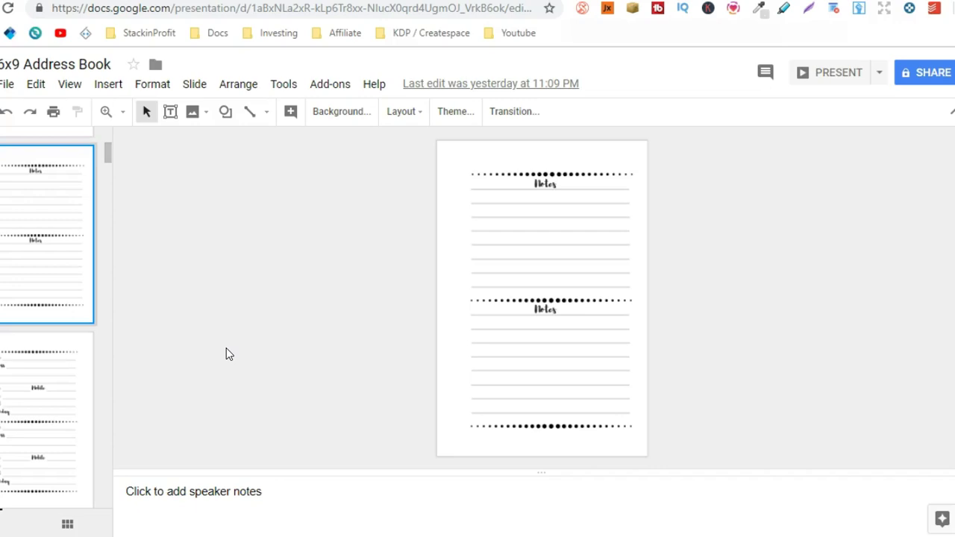
- Switch back from Google Slides to the Canva 6x9 address book tab
{"action": "key", "text": "ctrl+Tab"}
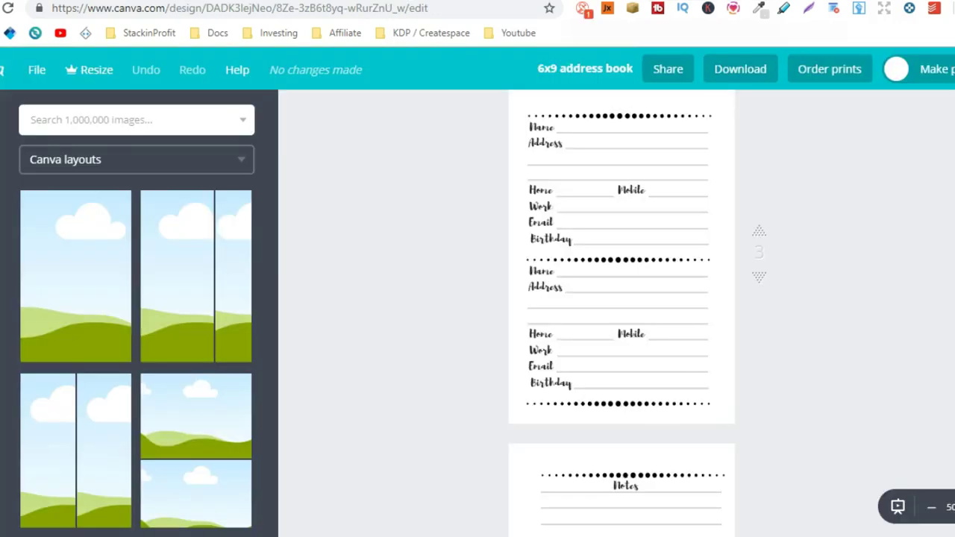